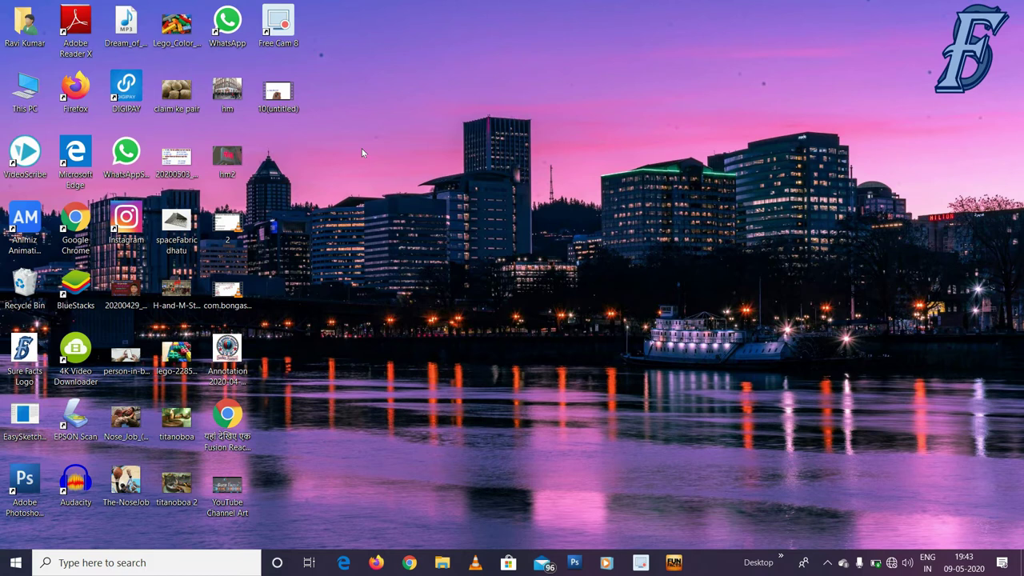
Apply the Hidden attribute to the 10(untitled) video file on the desktop and close its properties.
click(282, 96)
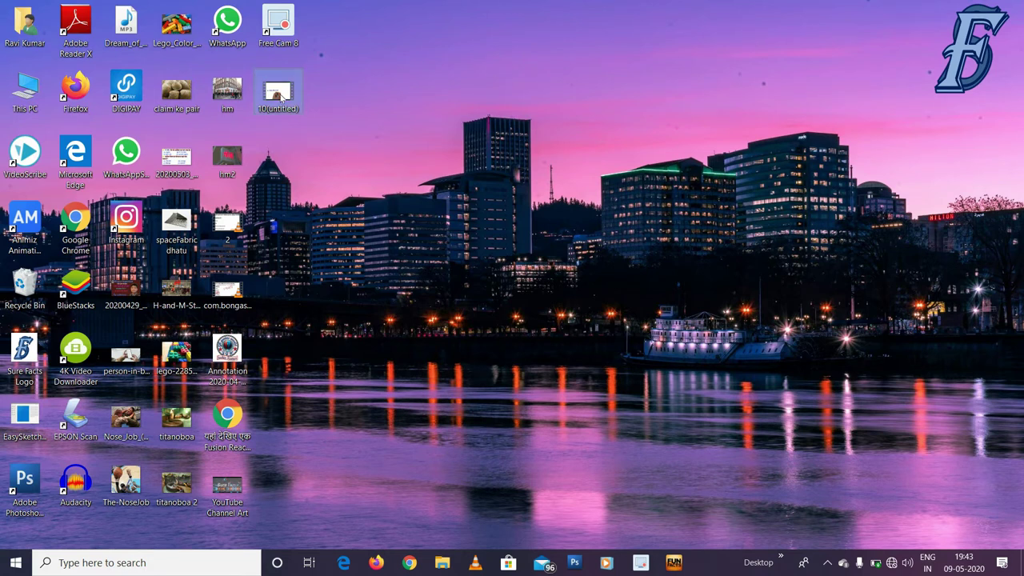
right_click(282, 96)
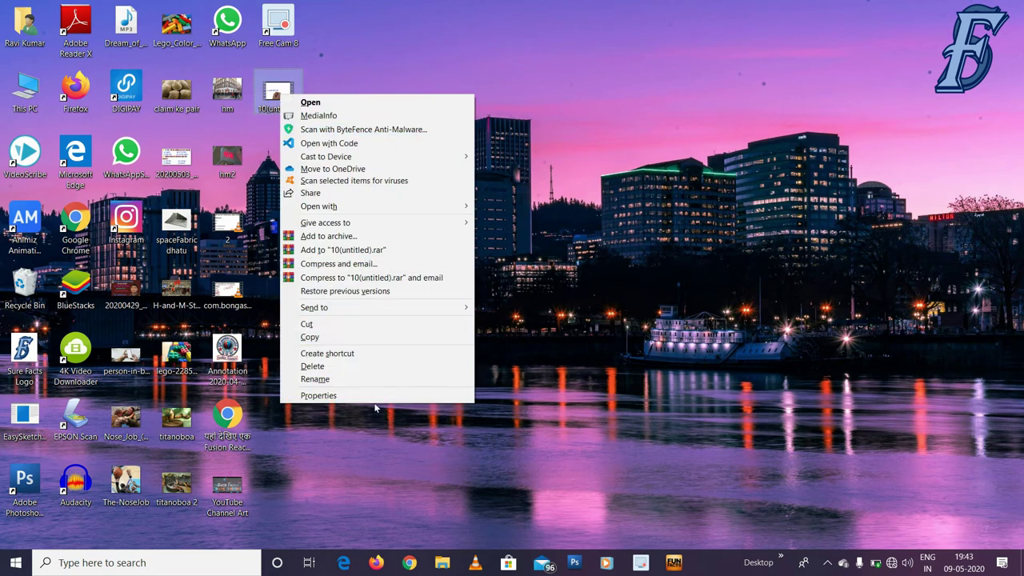
click(330, 396)
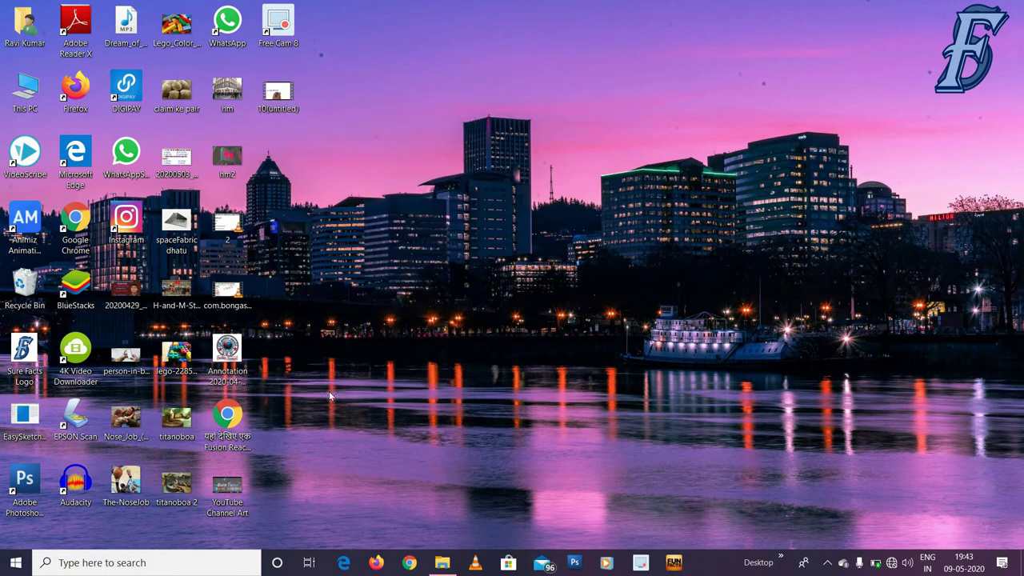
click(412, 345)
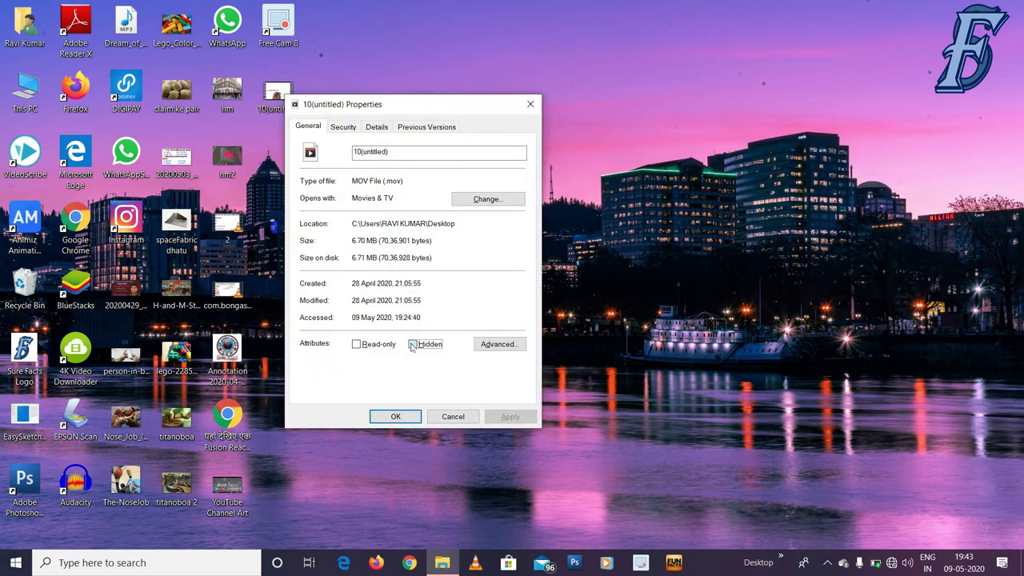
click(509, 416)
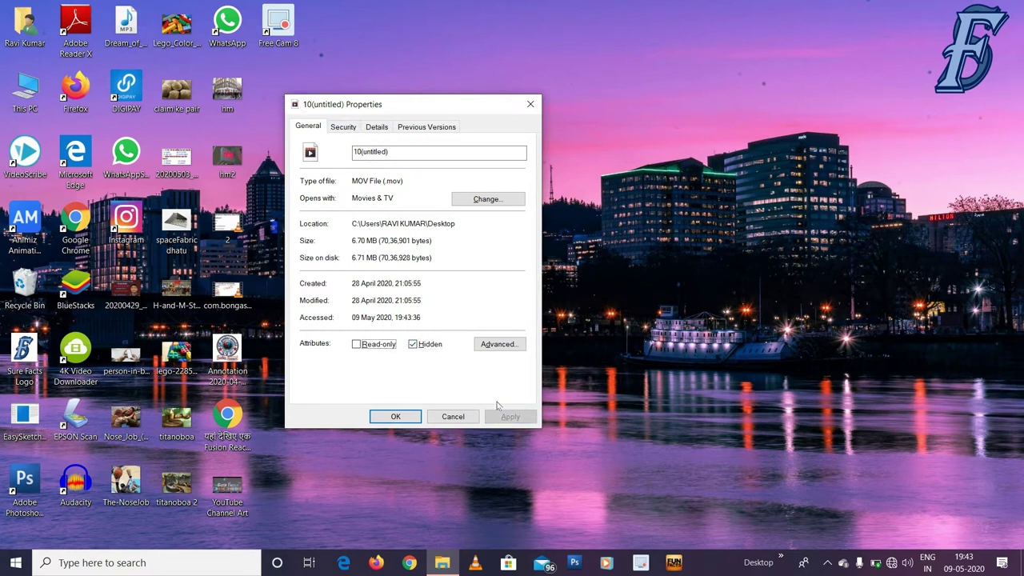
click(468, 418)
Set File Explorer Options to show hidden files, folders, and drives, apply the change and close the dialog.
click(79, 565)
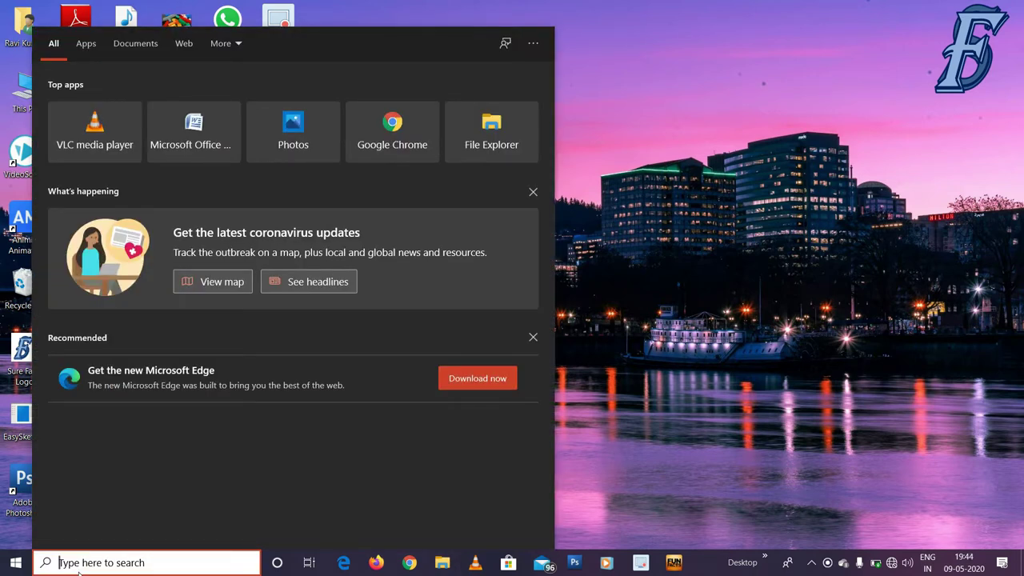
text(folde)
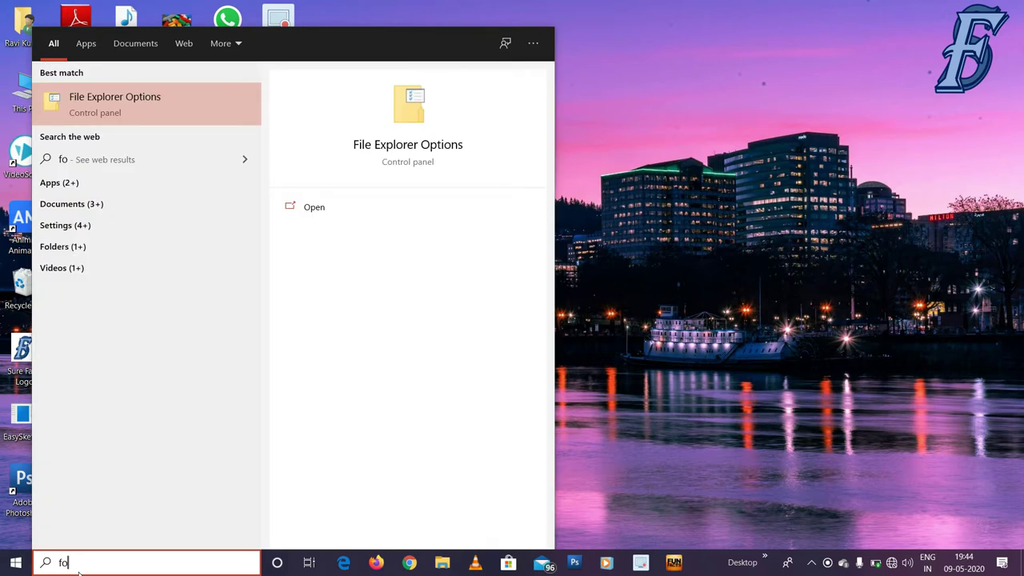
click(111, 114)
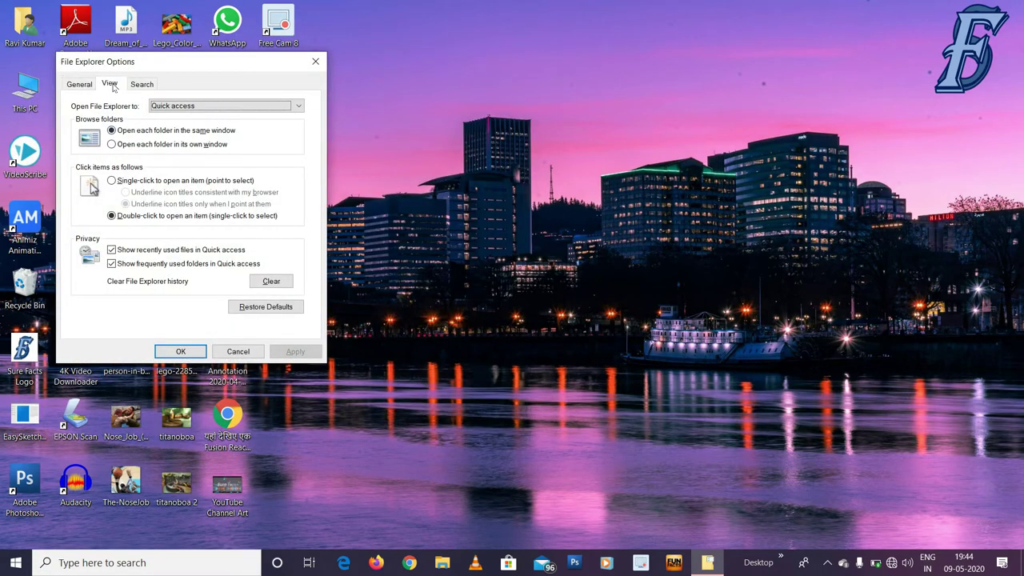
click(112, 85)
click(102, 261)
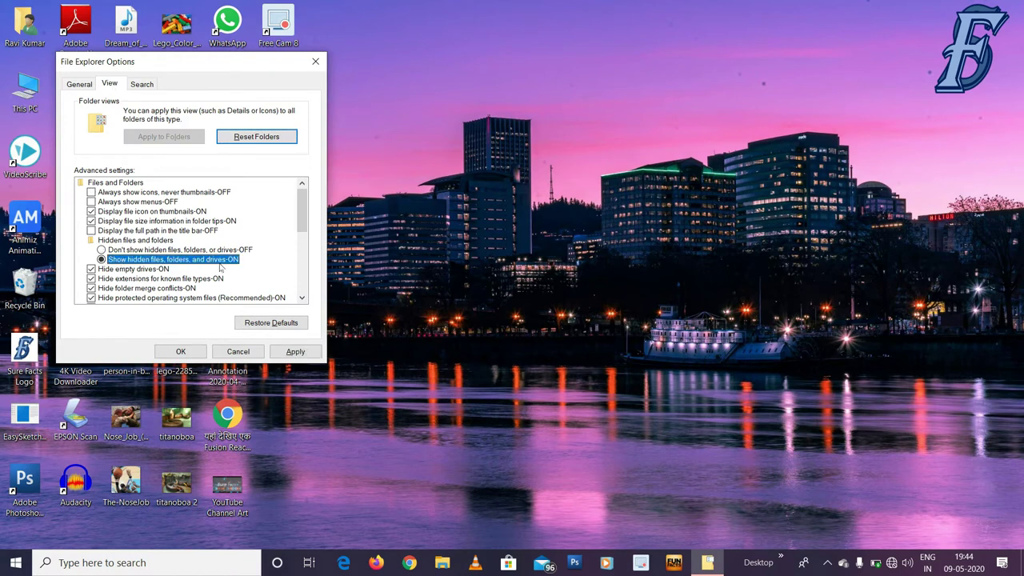
click(296, 352)
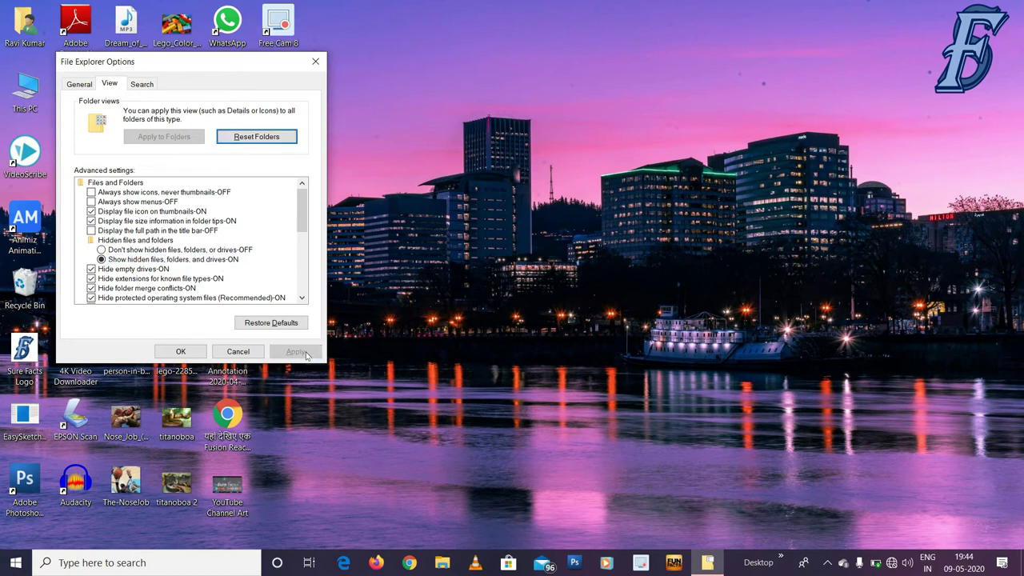
click(315, 63)
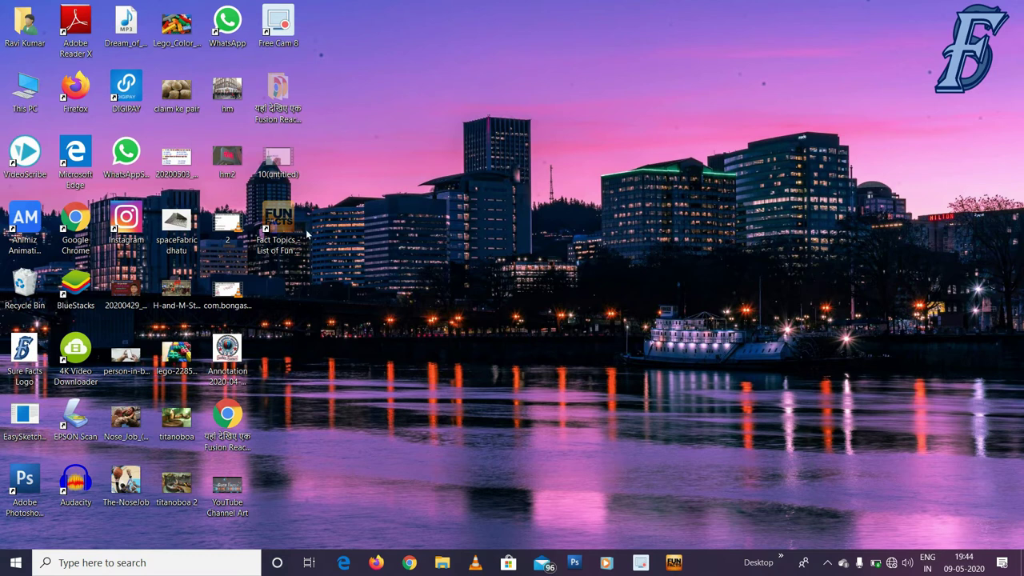
Remove the Hidden attribute from the 10(untitled) file on the desktop and close its properties.
right_click(269, 148)
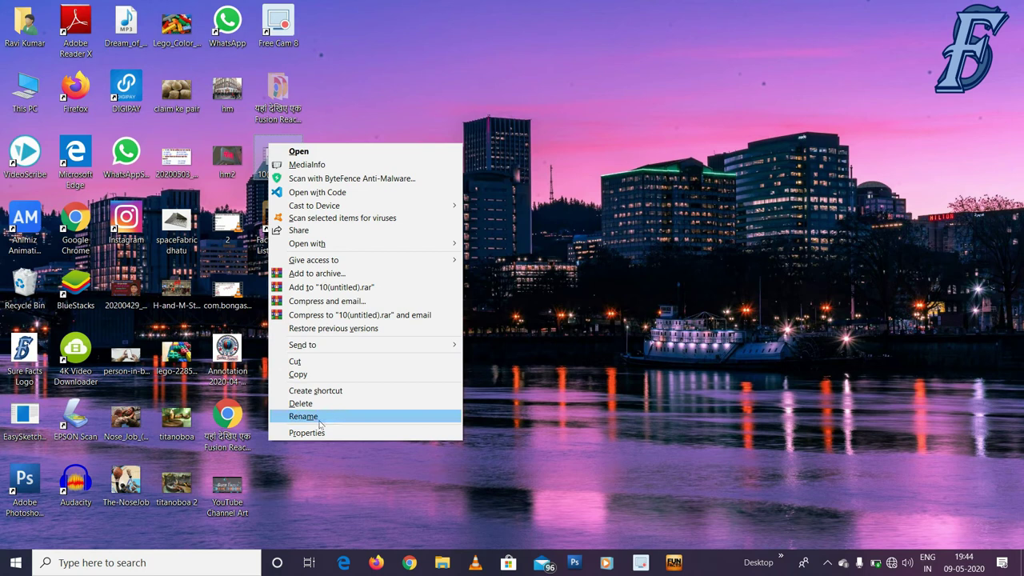
click(320, 433)
click(401, 393)
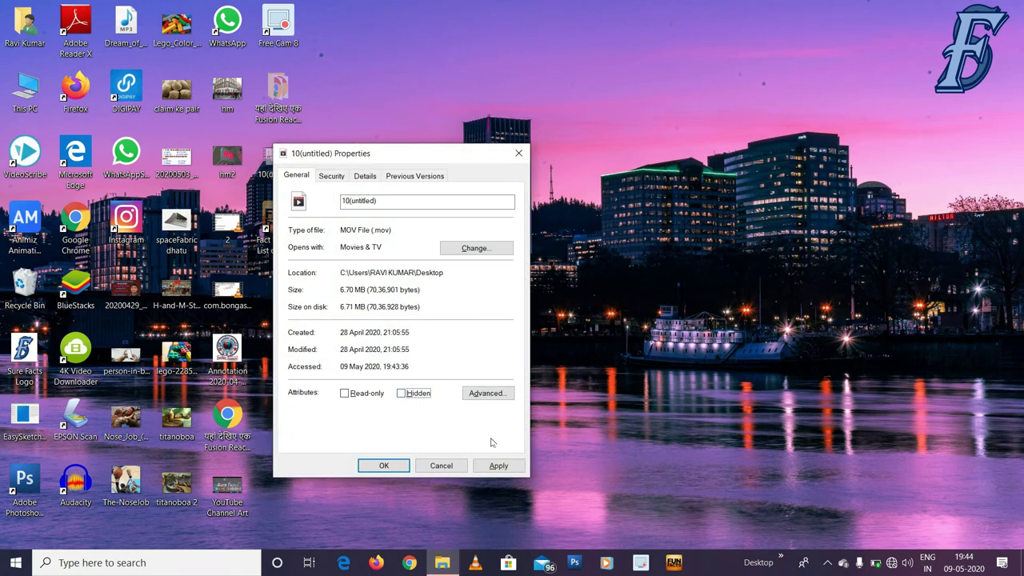
click(496, 467)
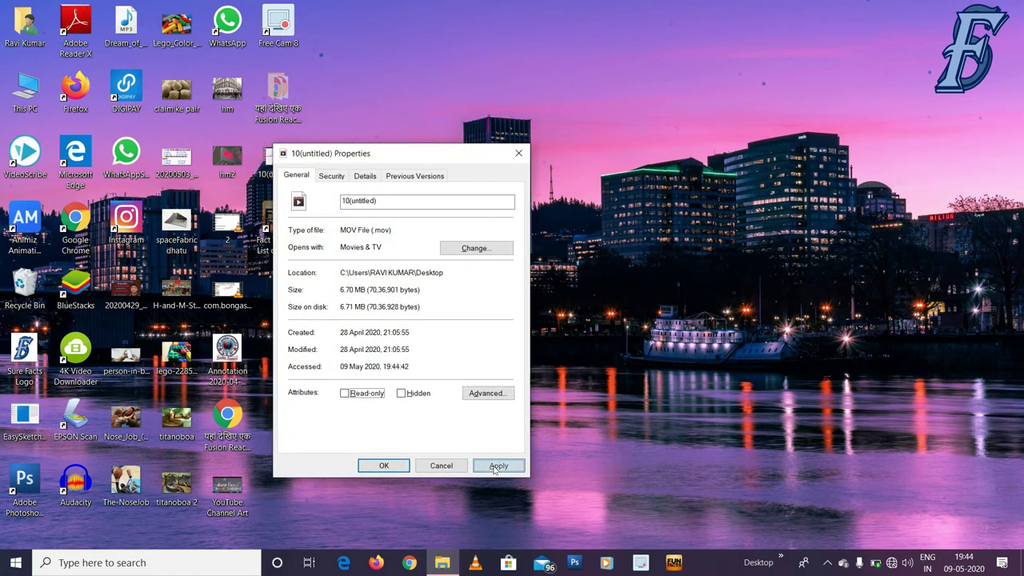
click(440, 467)
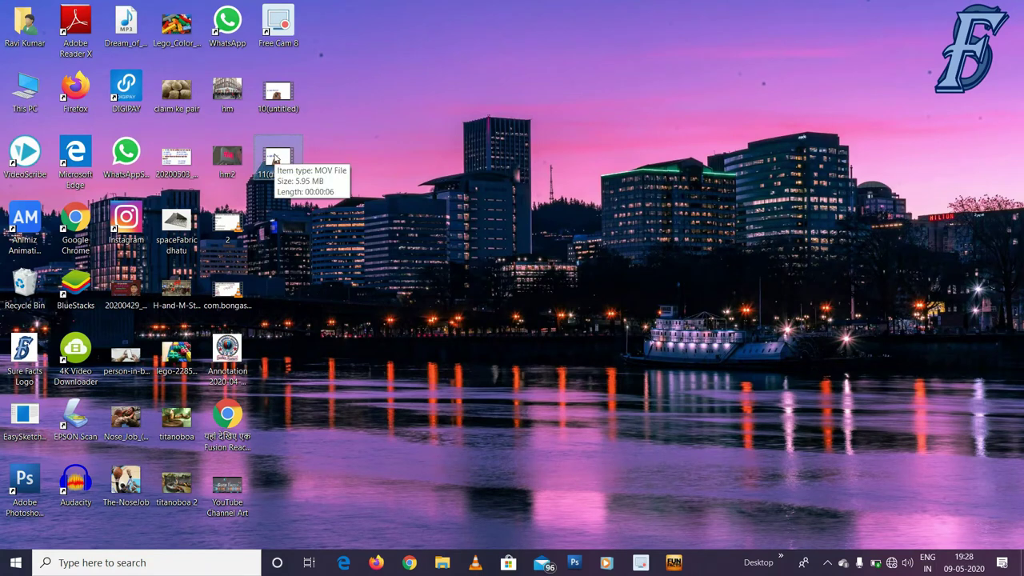
Delete the 11(untitled) file from the desktop to the Recycle Bin and undo the deletion.
key(Delete)
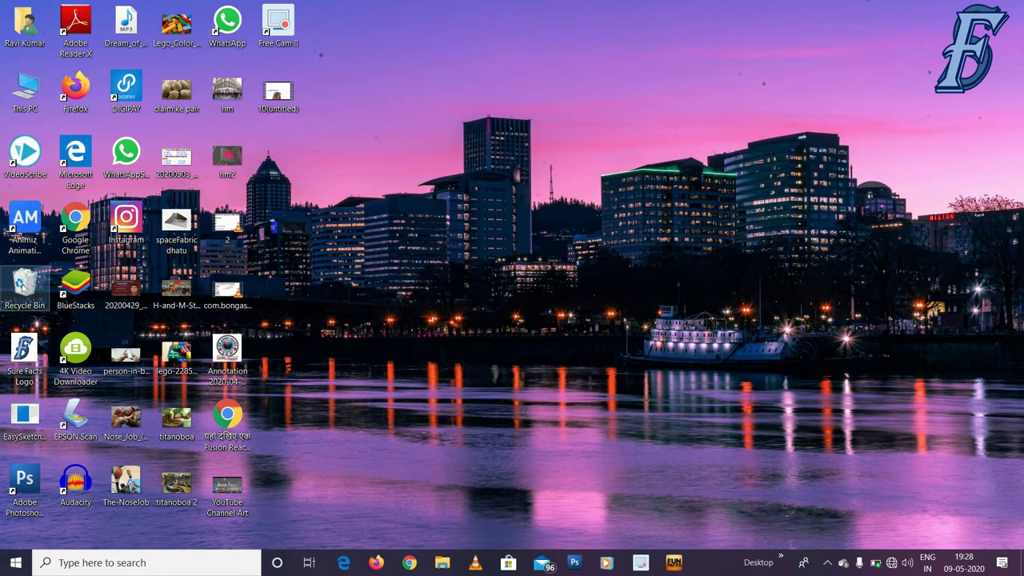
key(ctrl+z)
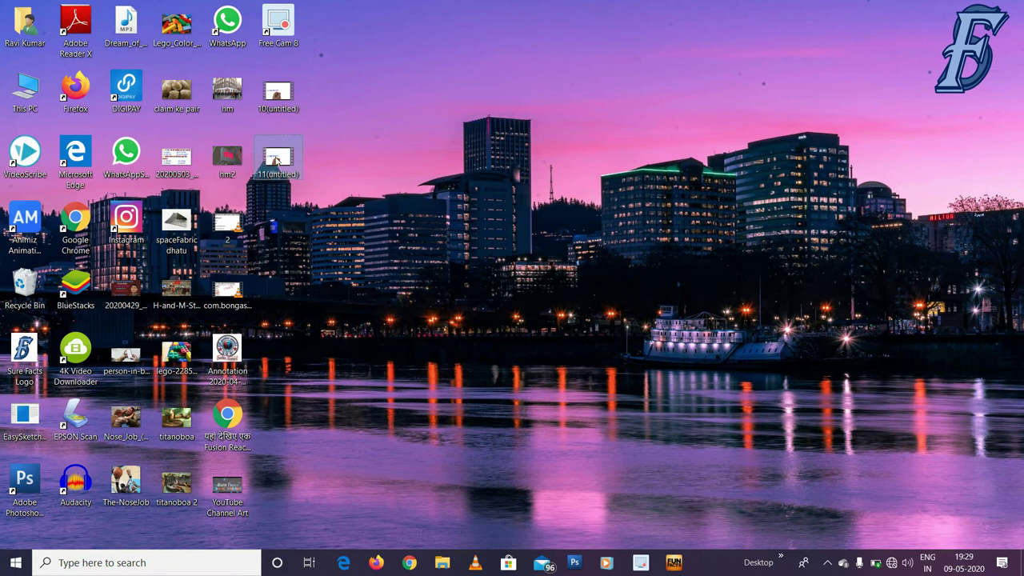
Permanently delete the 11(untitled) file from the desktop, bypassing the Recycle Bin.
key(shift+Delete)
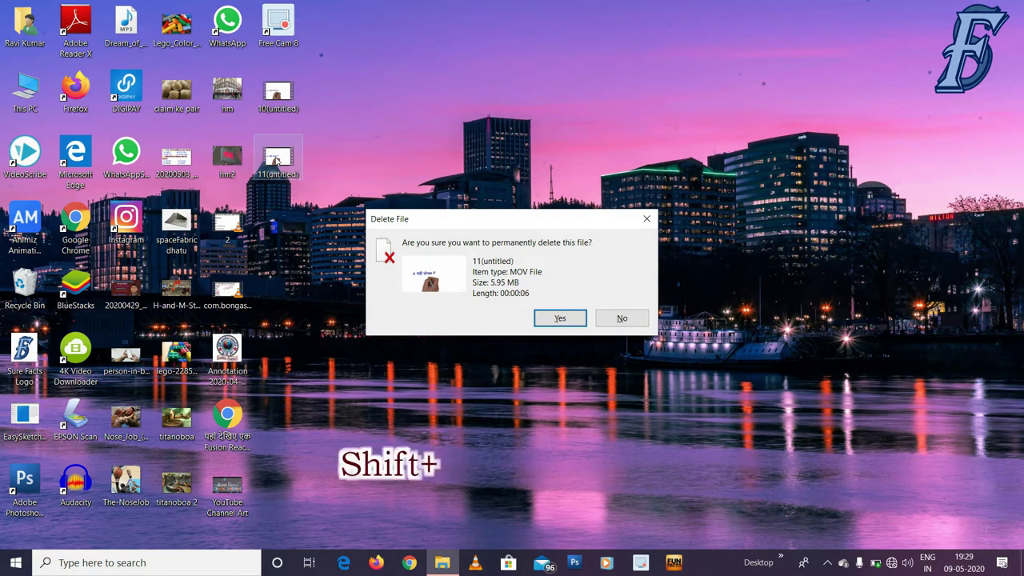
key(shift+Return)
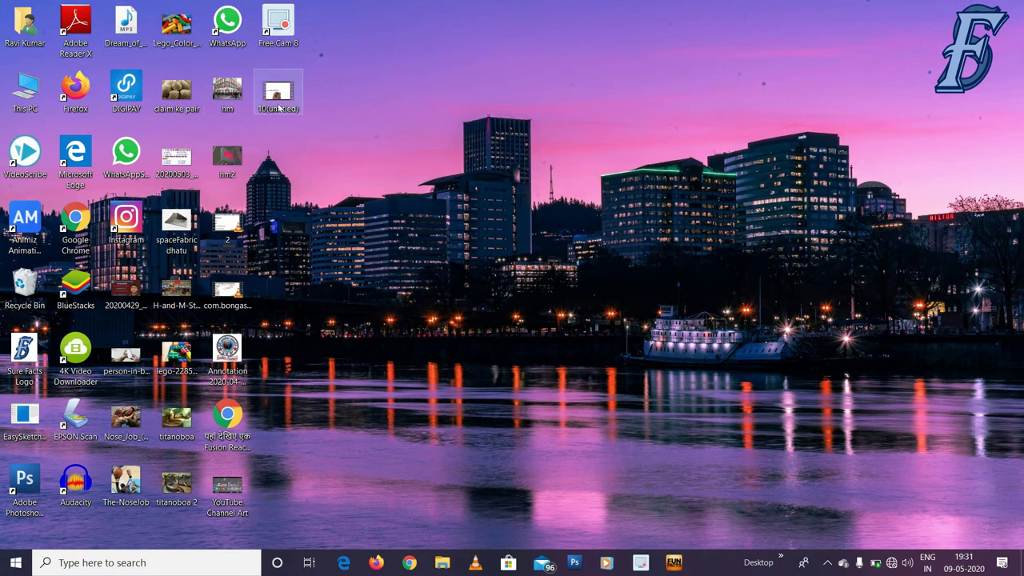
Configure the Recycle Bin properties for the C: drive to remove files immediately when deleted, and enable the delete confirmation dialog.
click(25, 281)
right_click(32, 276)
click(60, 389)
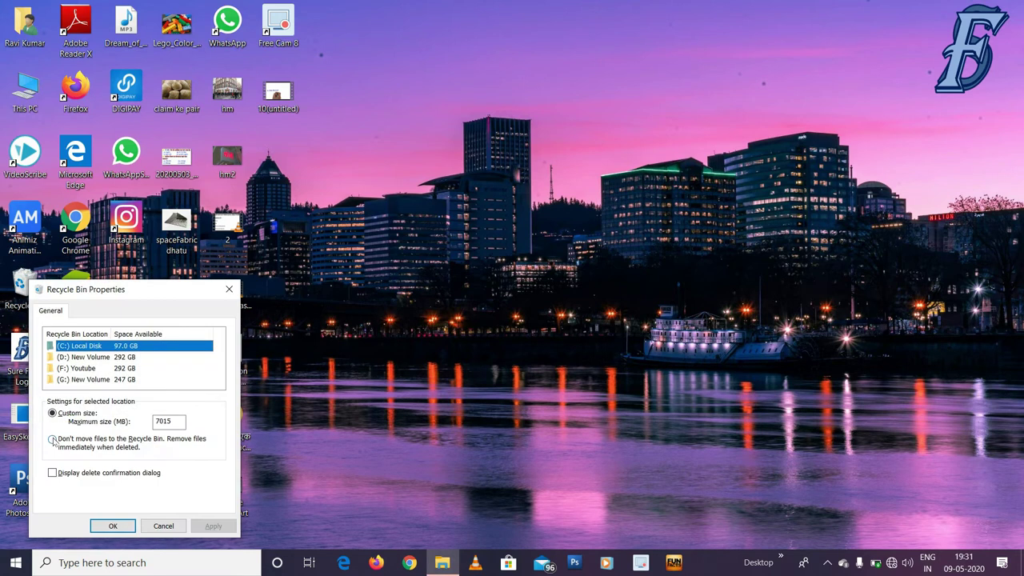
click(53, 440)
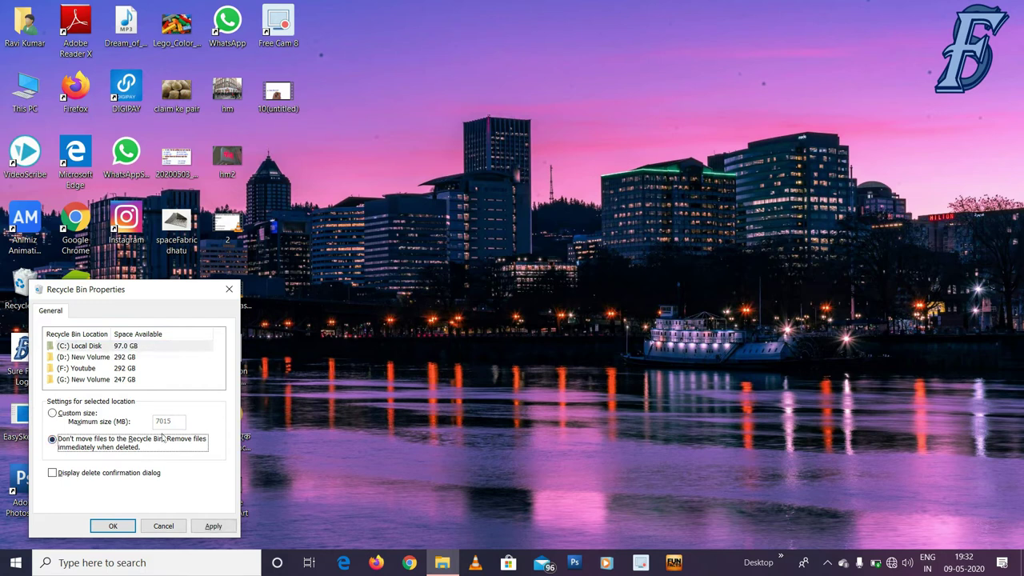
click(52, 473)
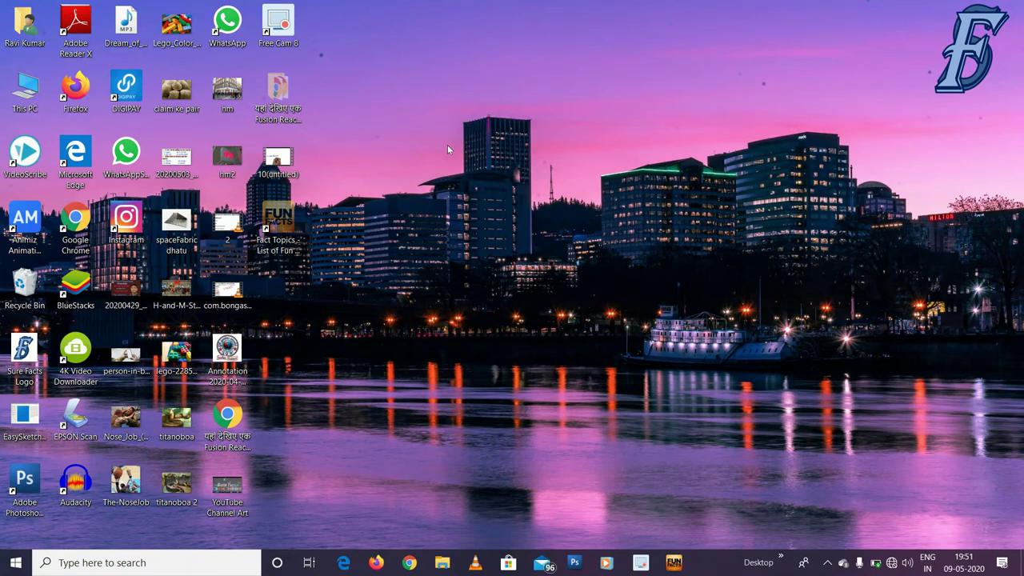
Batch-rename folders 1 through 10 on the G: New Volume drive to "Sure facts".
double_click(17, 96)
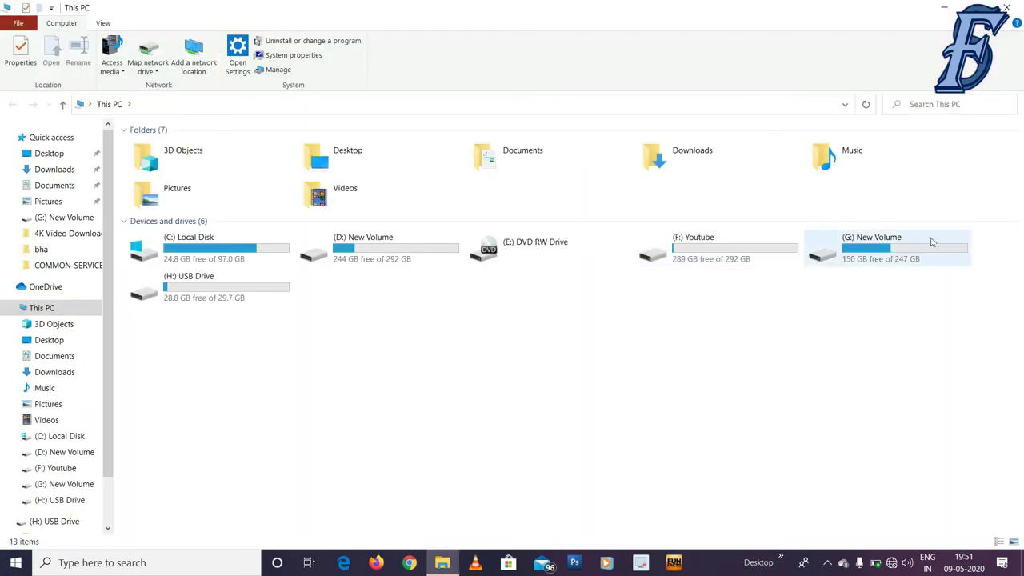
click(906, 248)
double_click(906, 248)
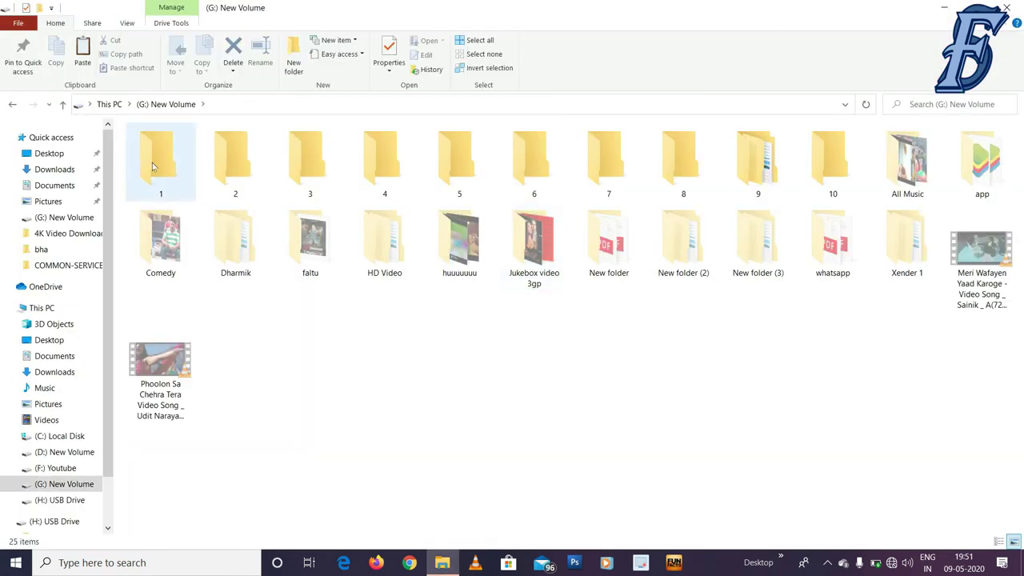
drag(120, 128, 827, 176)
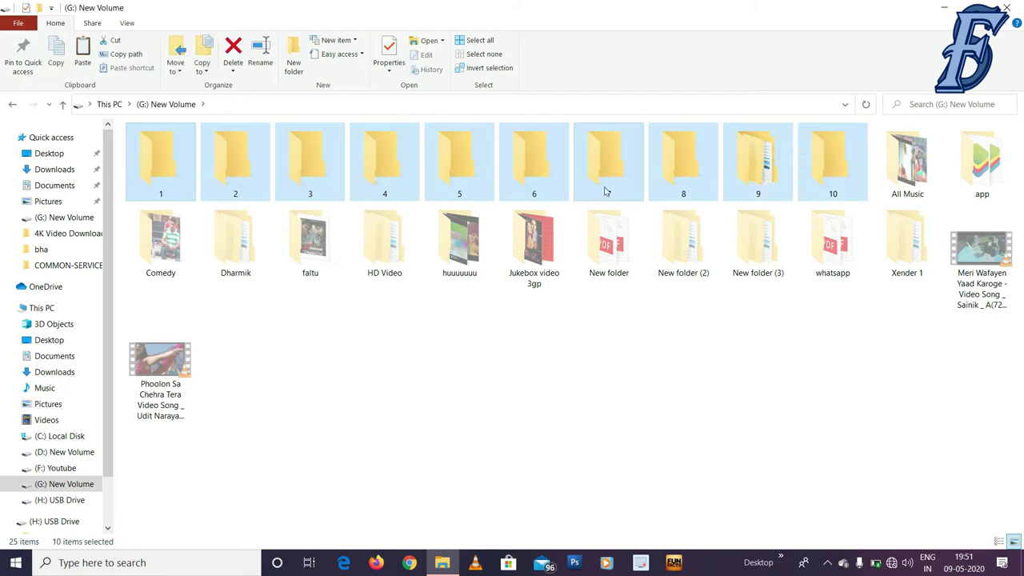
key(F2)
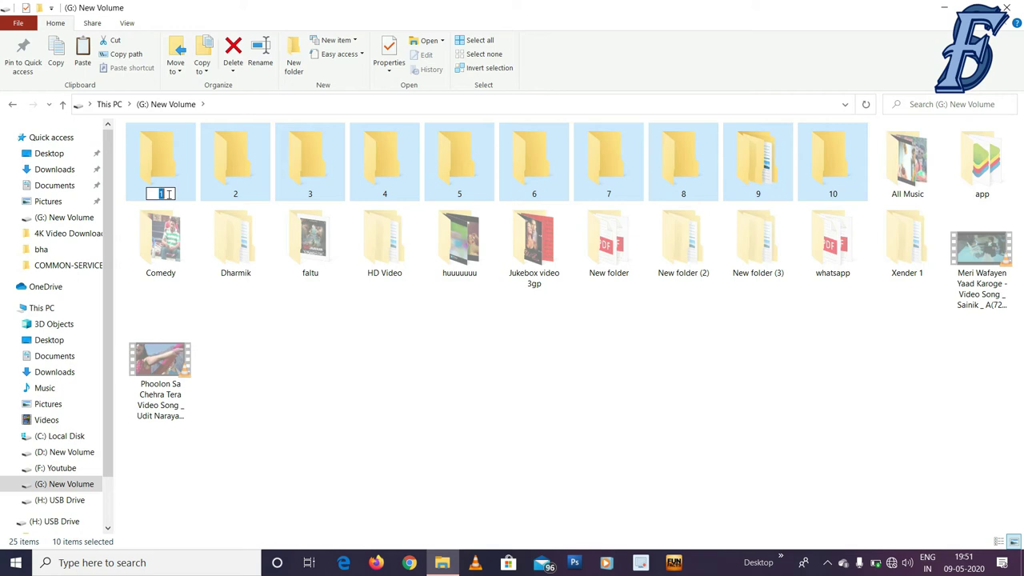
text(Sure fac)
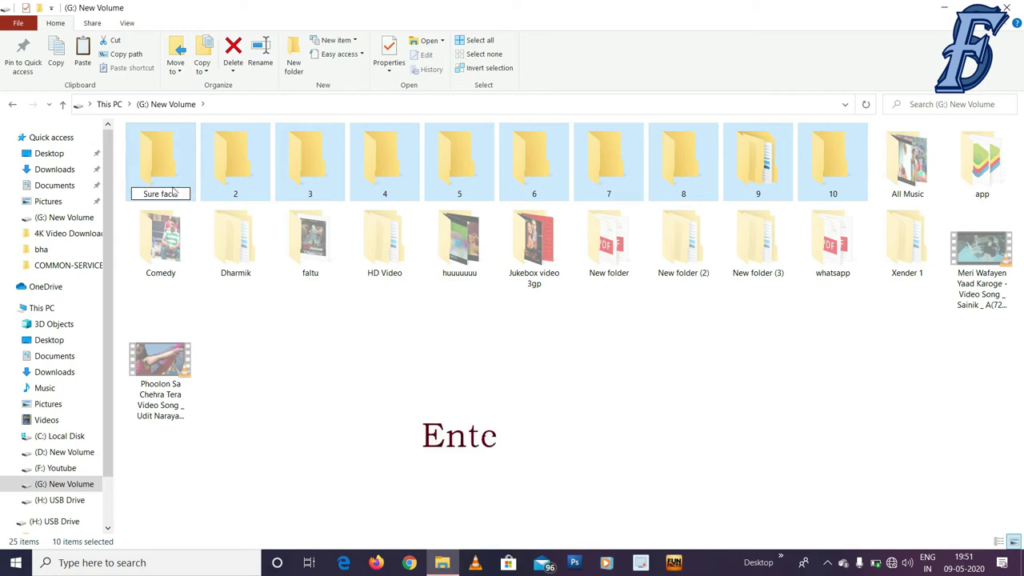
text(ts)
key(Return)
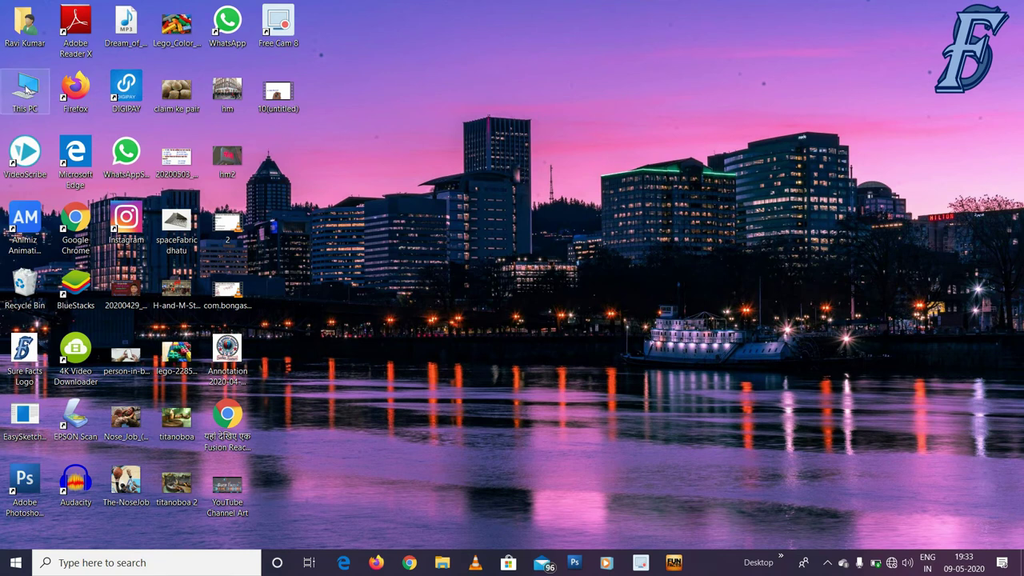
View the G: New Volume and F: Youtube drives from This PC and return to the desktop.
key(super+e)
click(870, 250)
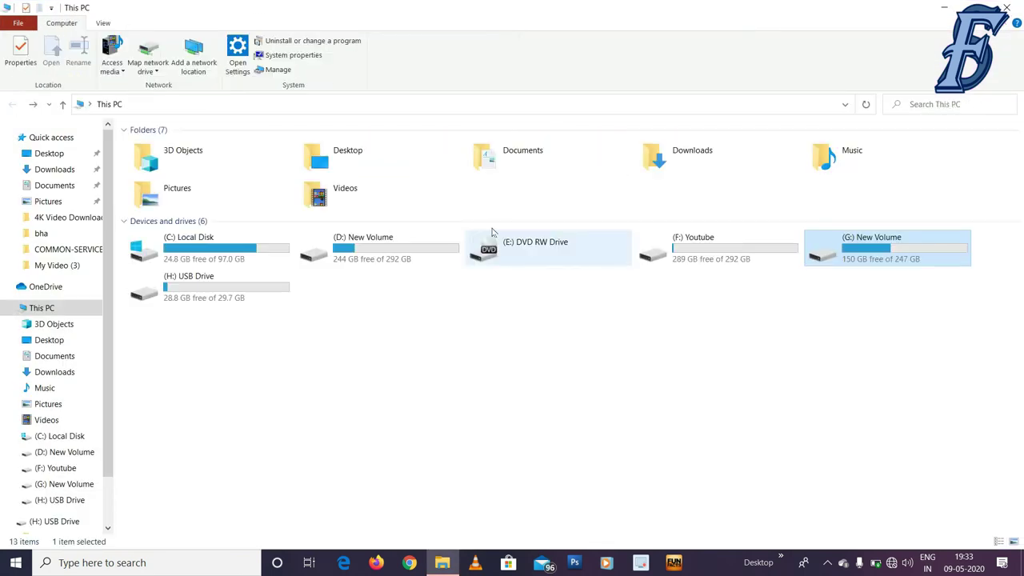
double_click(698, 241)
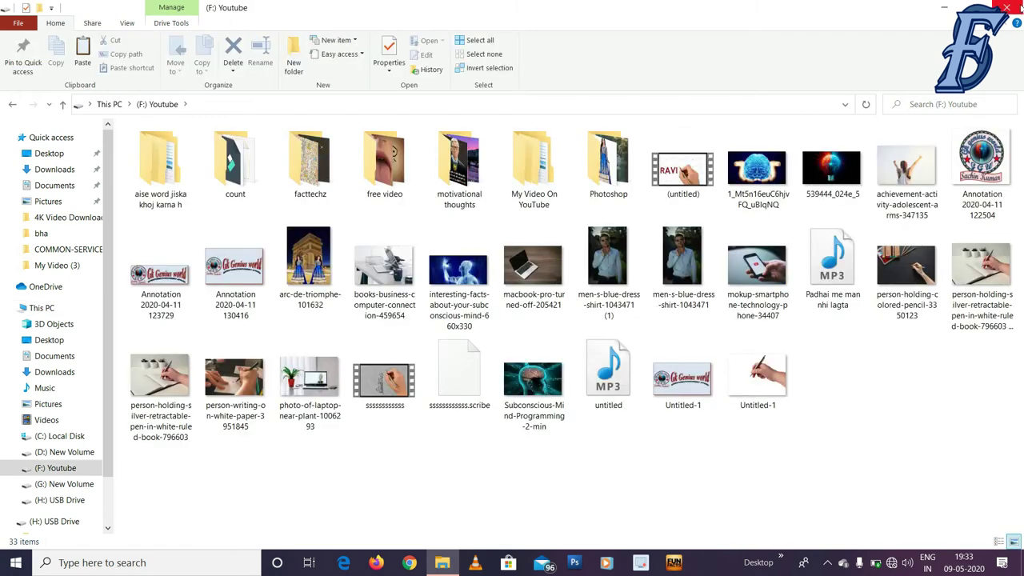
key(super+d)
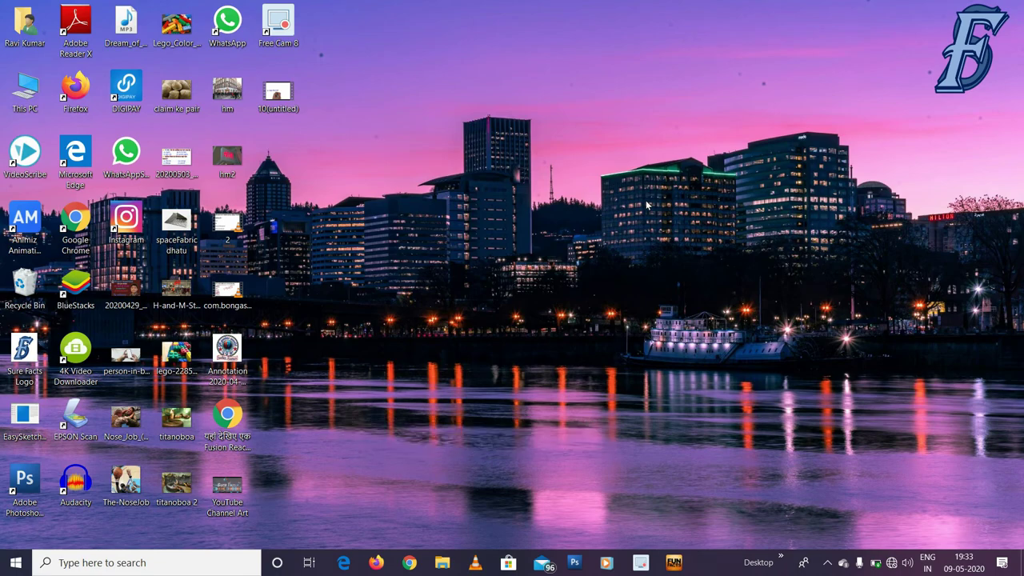
Open a new File Explorer window at Quick access and close it.
key(super+e)
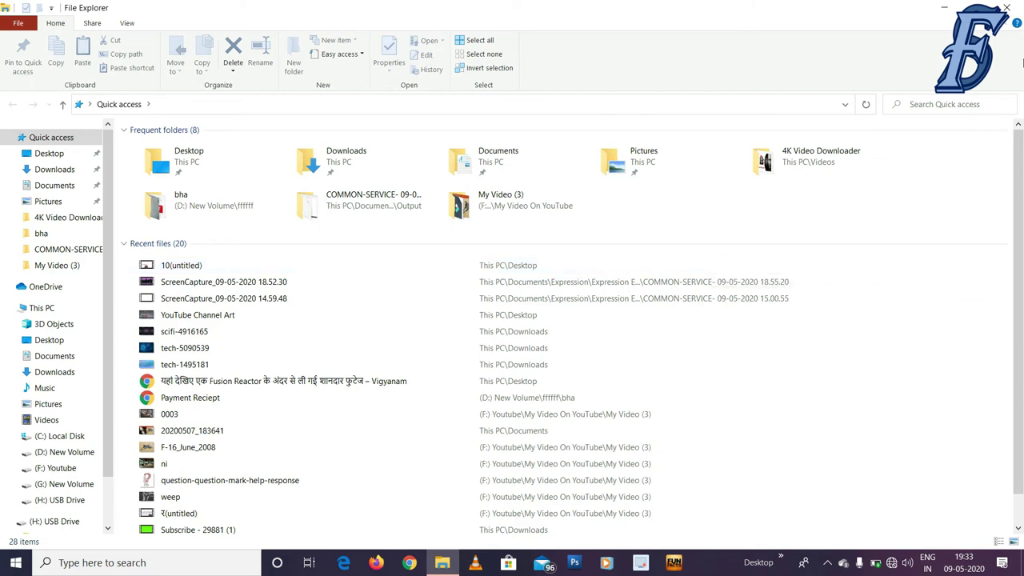
click(1002, 7)
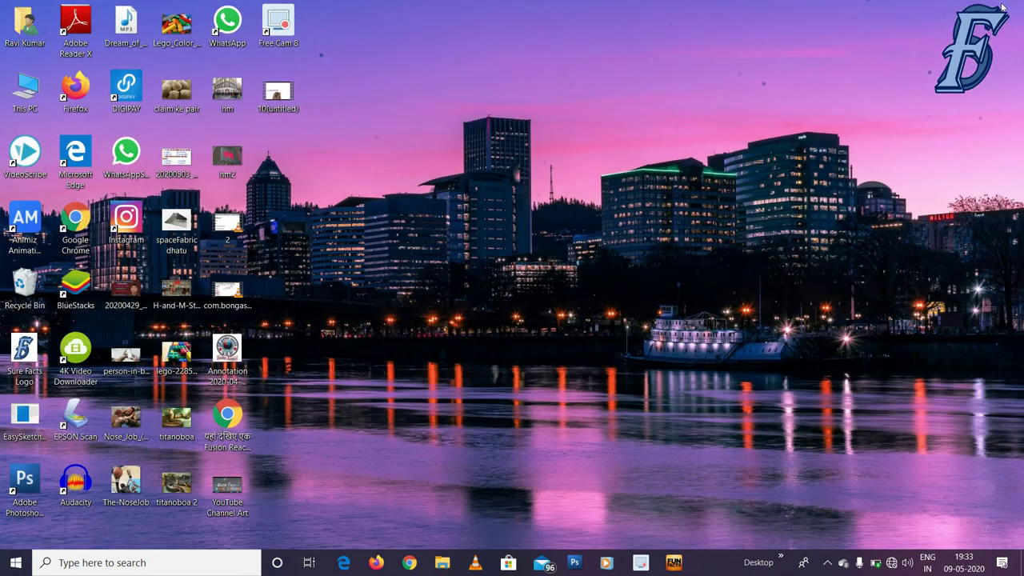